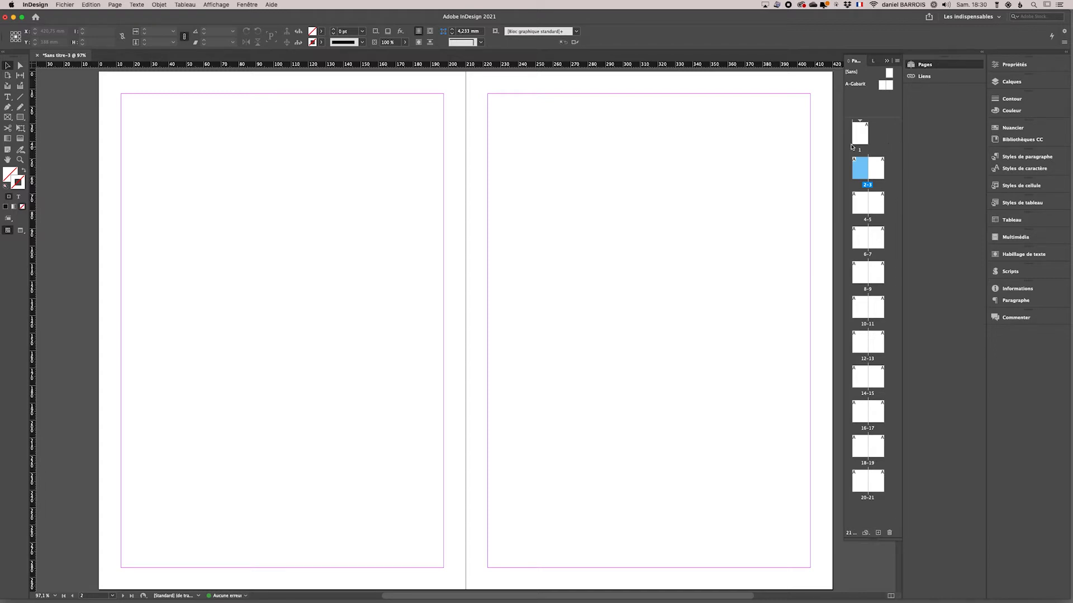
- Try deleting page 1 from the document, and undo the deletion
left_click(861, 133)
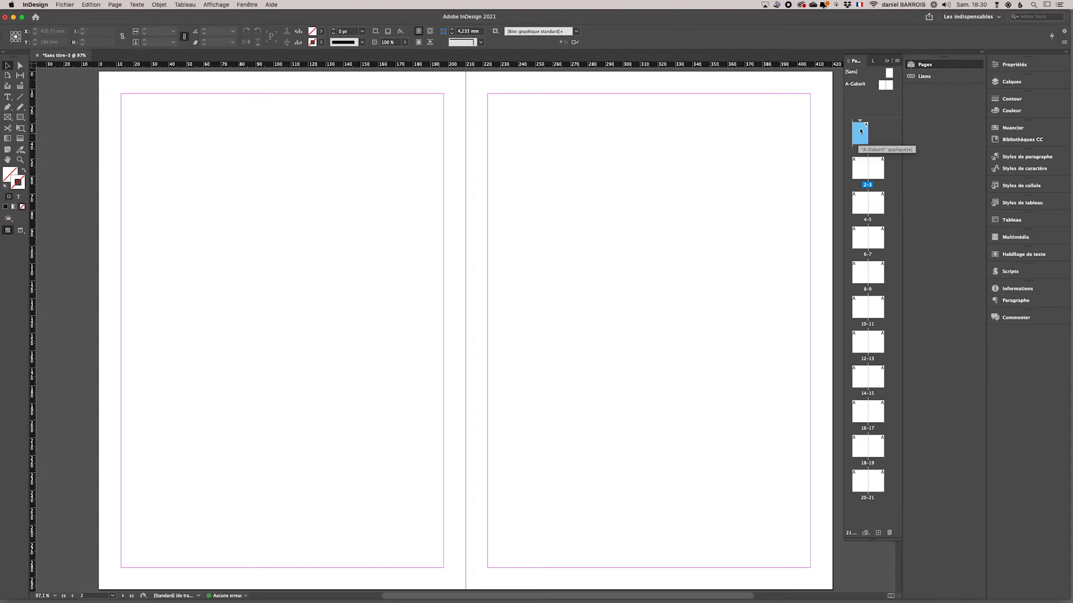
left_click_drag(861, 134, 891, 532)
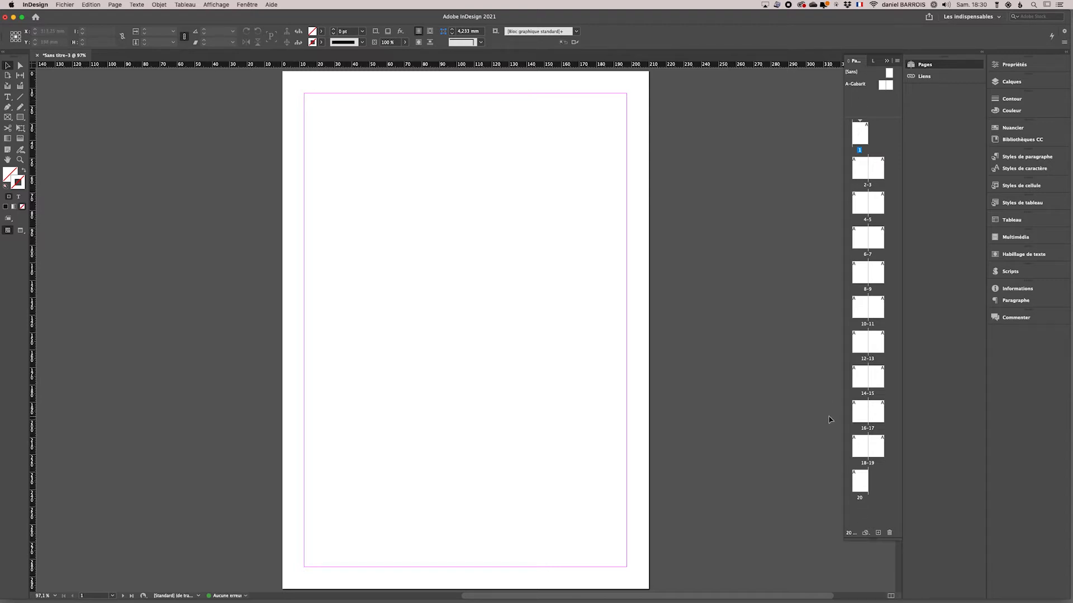
key("super+shift+p")
- Turn off "Autoriser la réorganisation des pages du document" for the document's pages
left_click(897, 62)
left_click(860, 135)
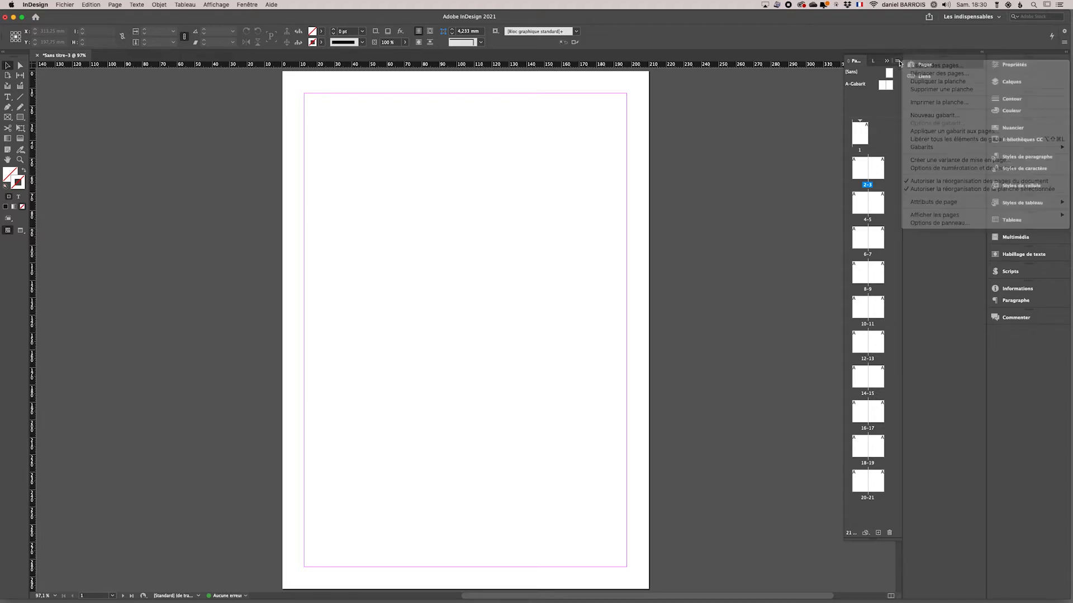
right_click(860, 134)
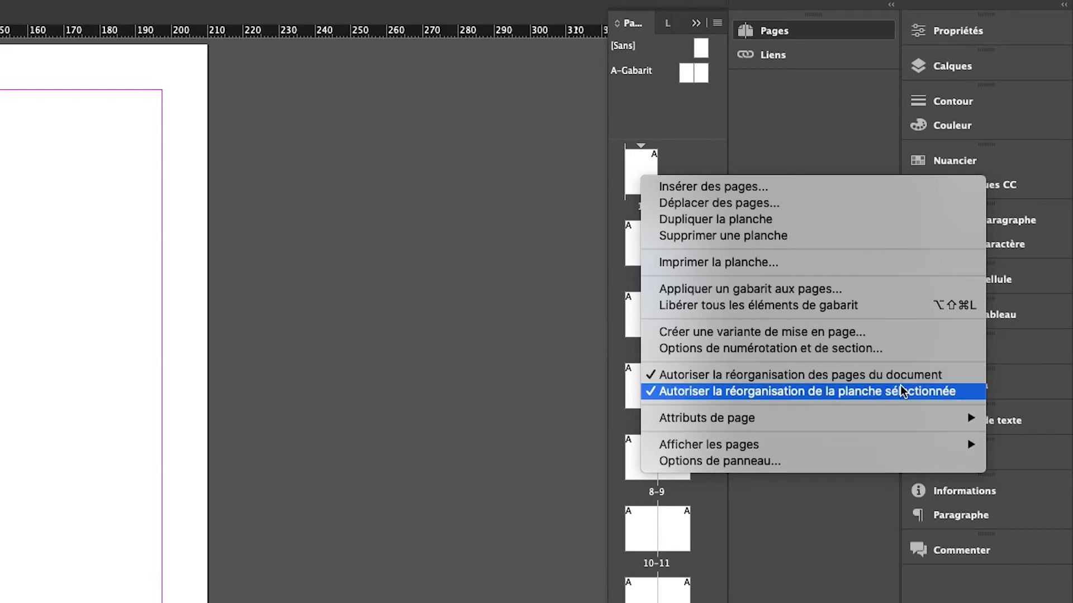
left_click(679, 378)
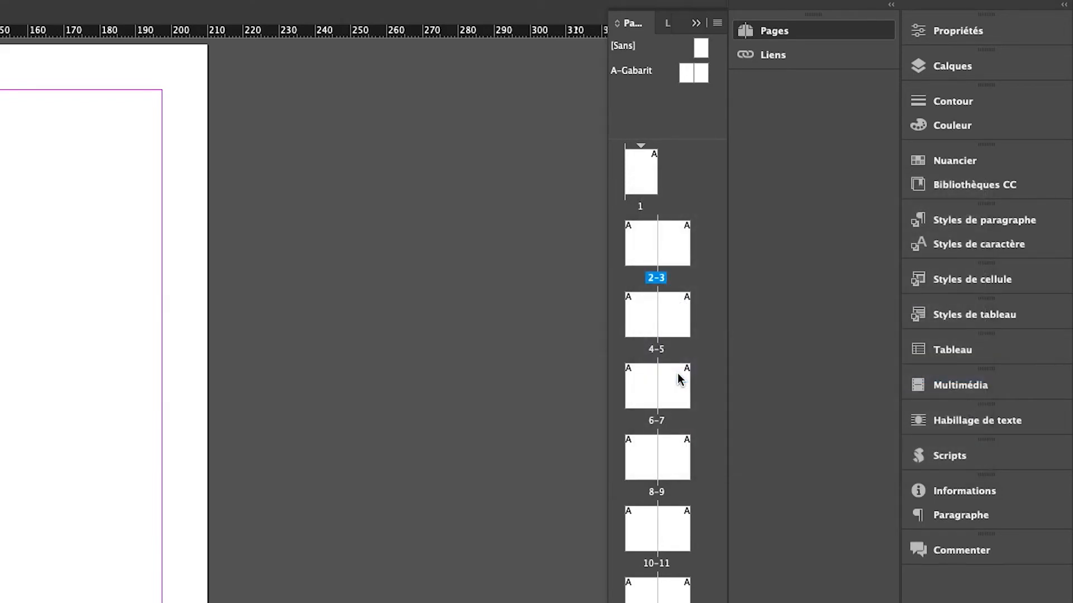
left_click(717, 25)
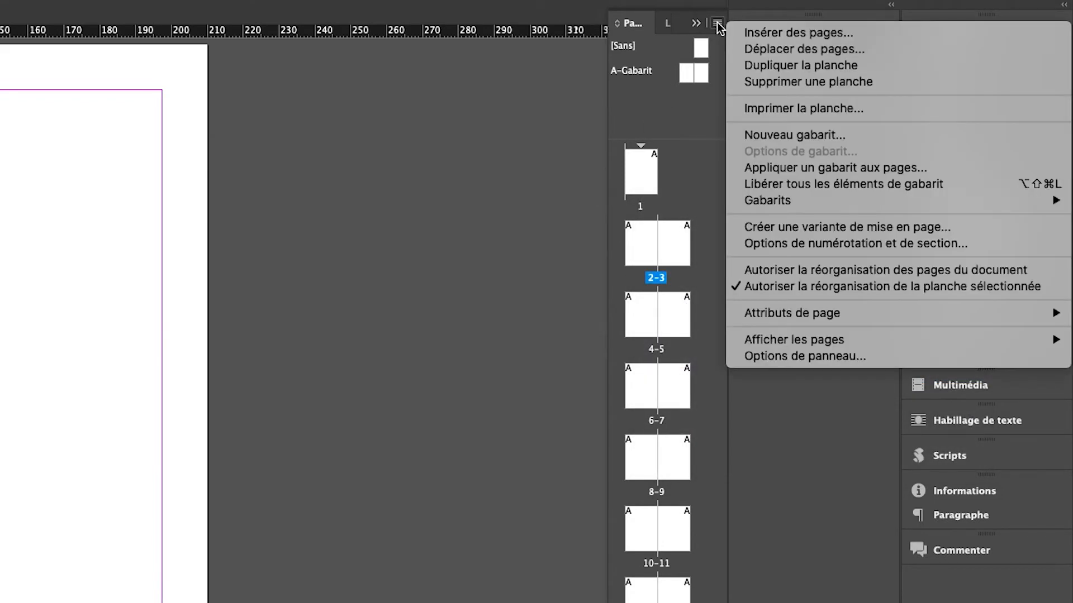
left_click(527, 236)
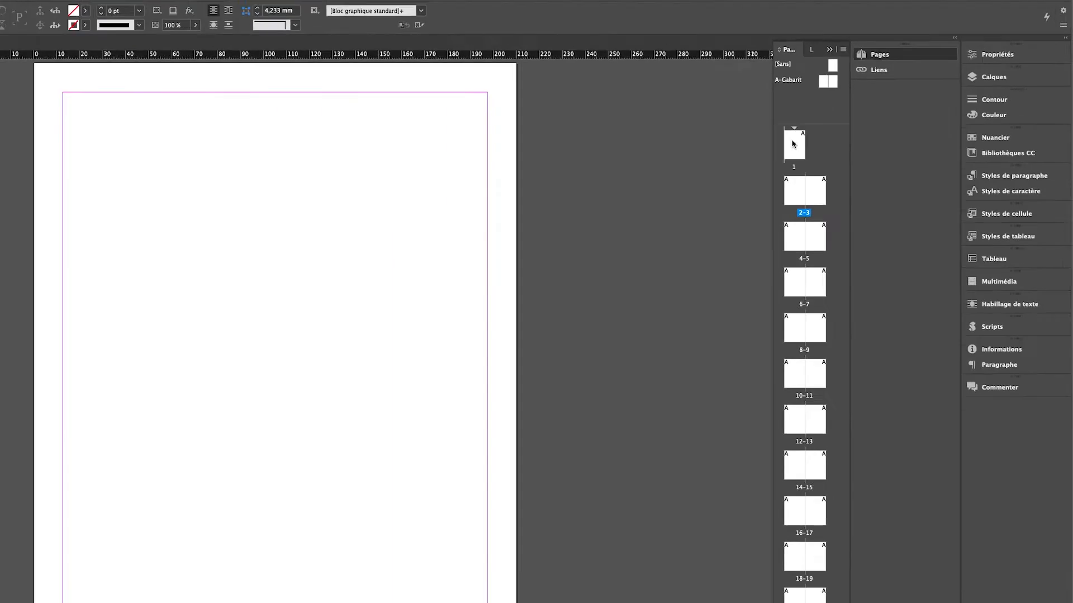
- Delete the single first page so that the document begins with a two-page spread
left_click(676, 170)
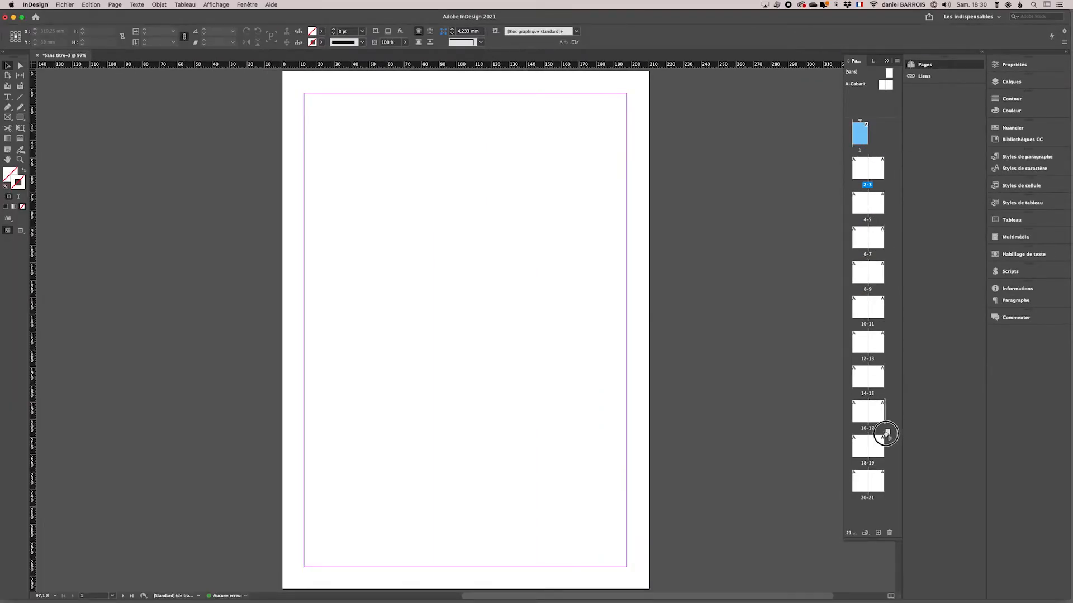
left_click(887, 533)
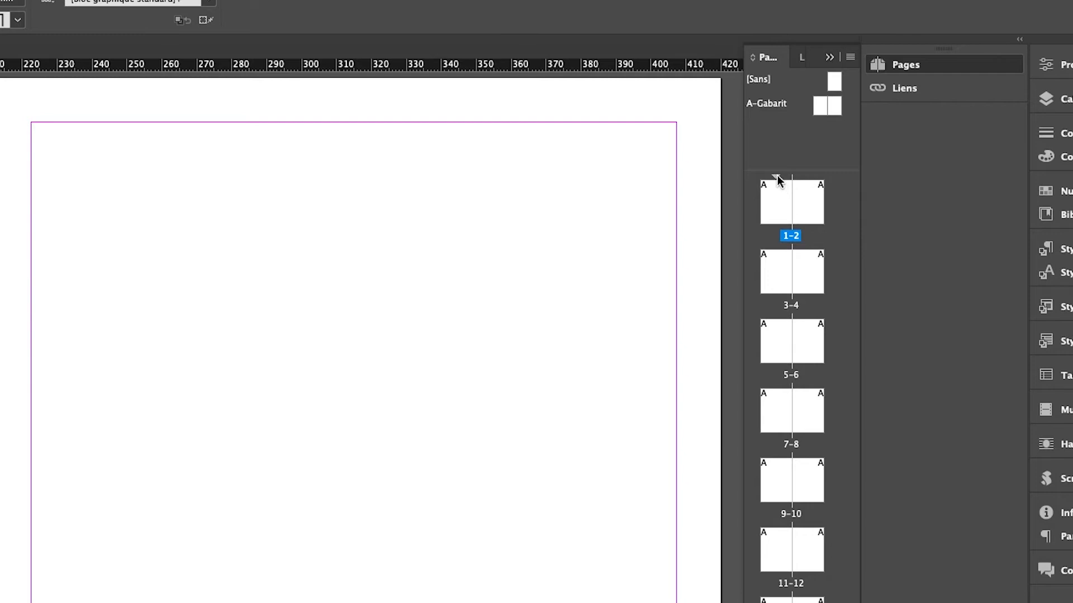
mouse_move(778, 180)
- On the A-Gabarit master's left page, draw a text frame about 67 × 17 mm just above the bottom margin
double_click(771, 103)
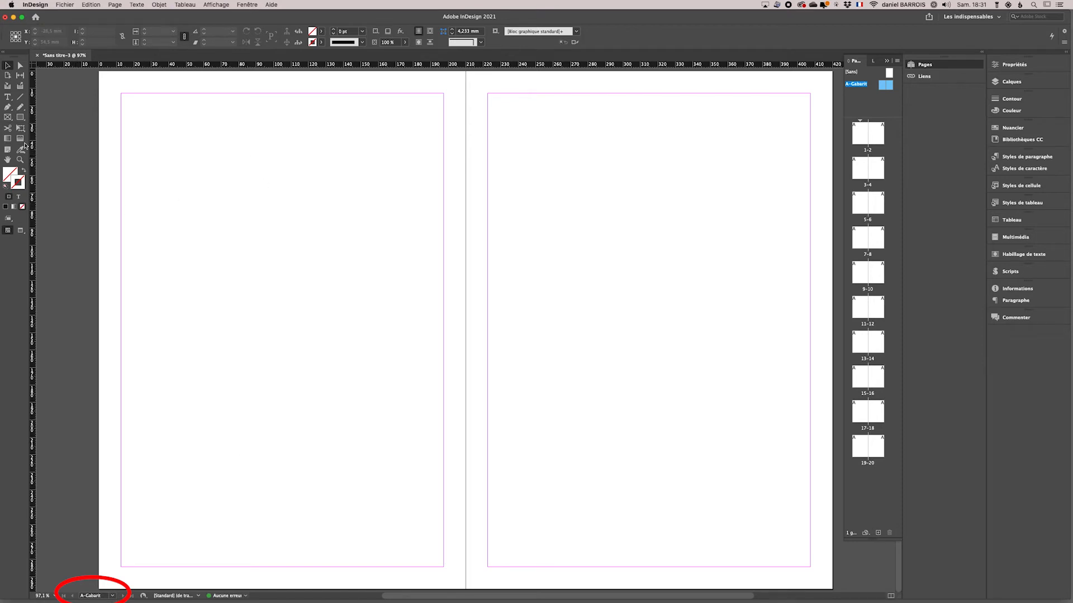
left_click(8, 97)
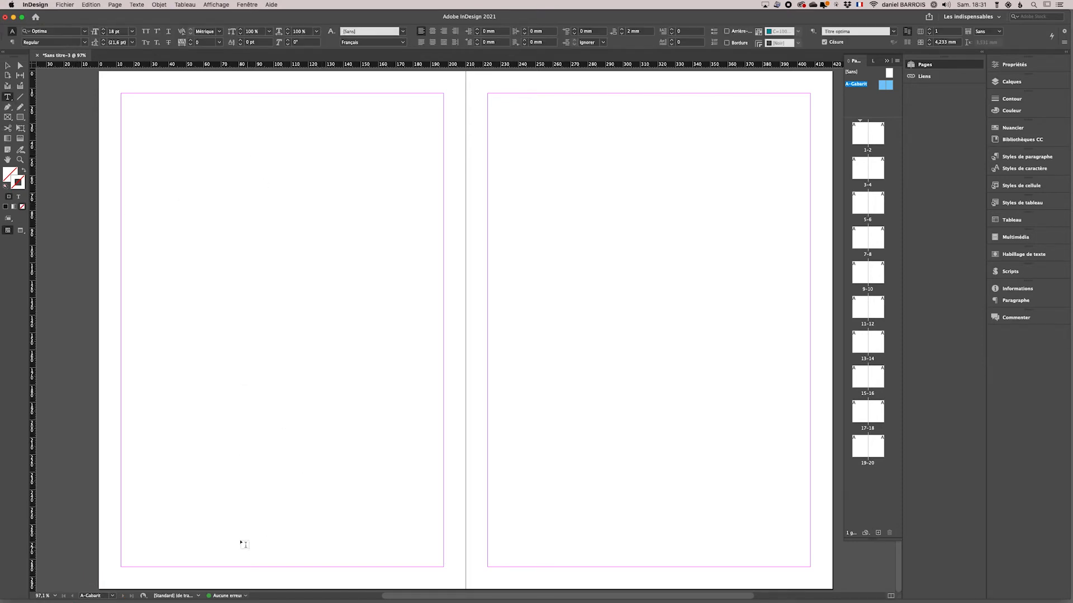
left_click_drag(224, 538, 337, 562)
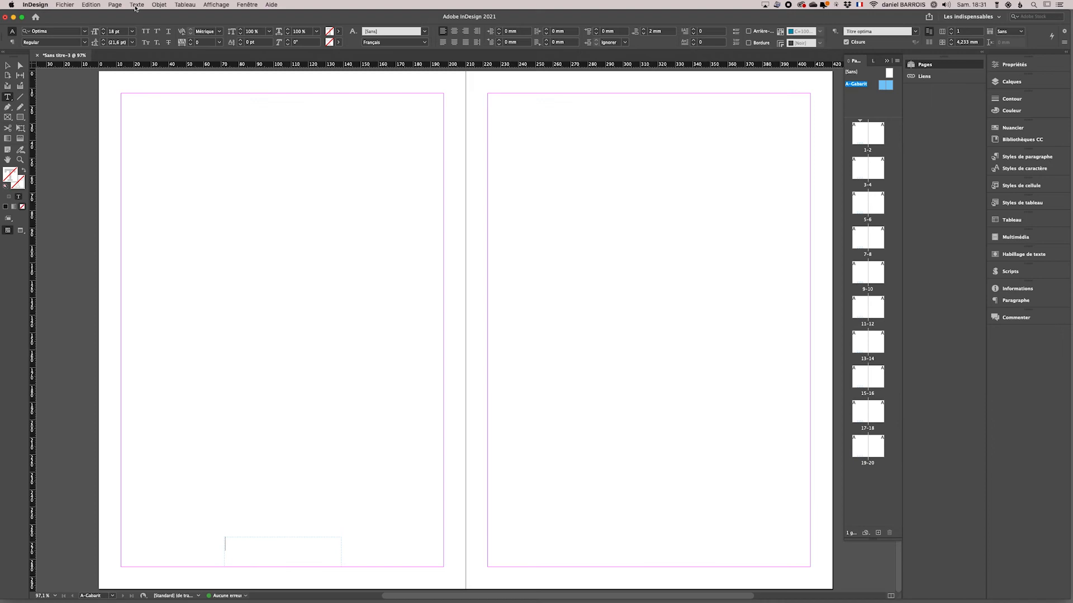
- Insert the "Numéro de page active" marker into the new text frame
left_click(135, 5)
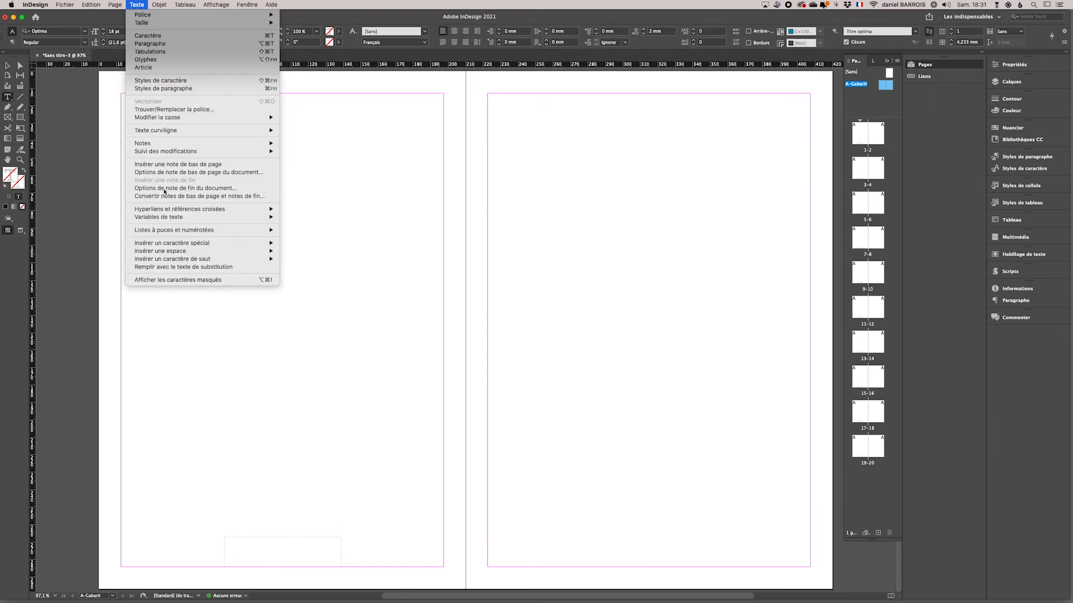
mouse_move(165, 245)
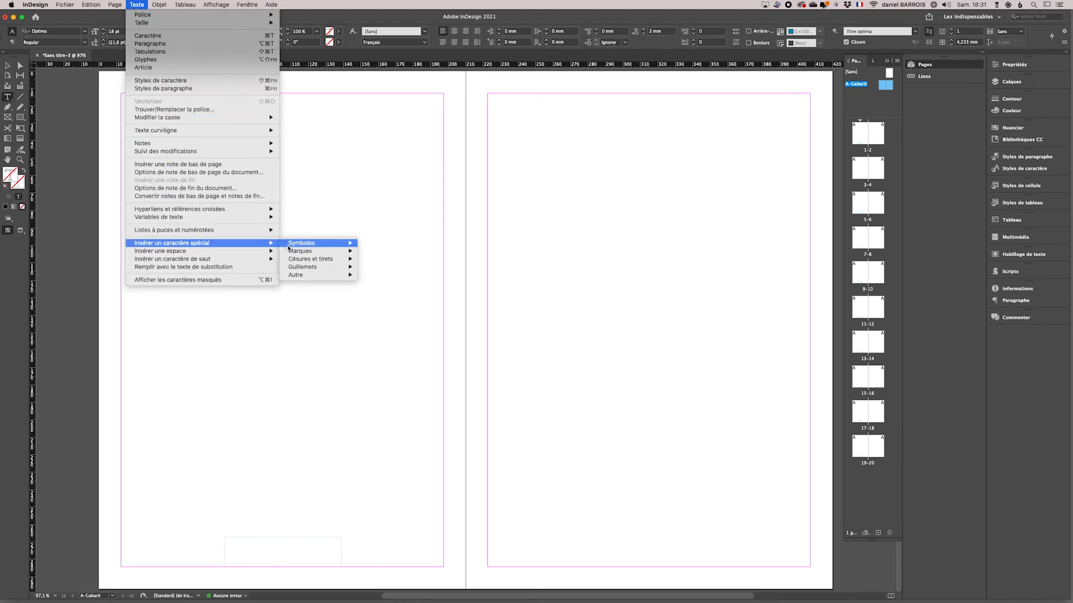
mouse_move(291, 252)
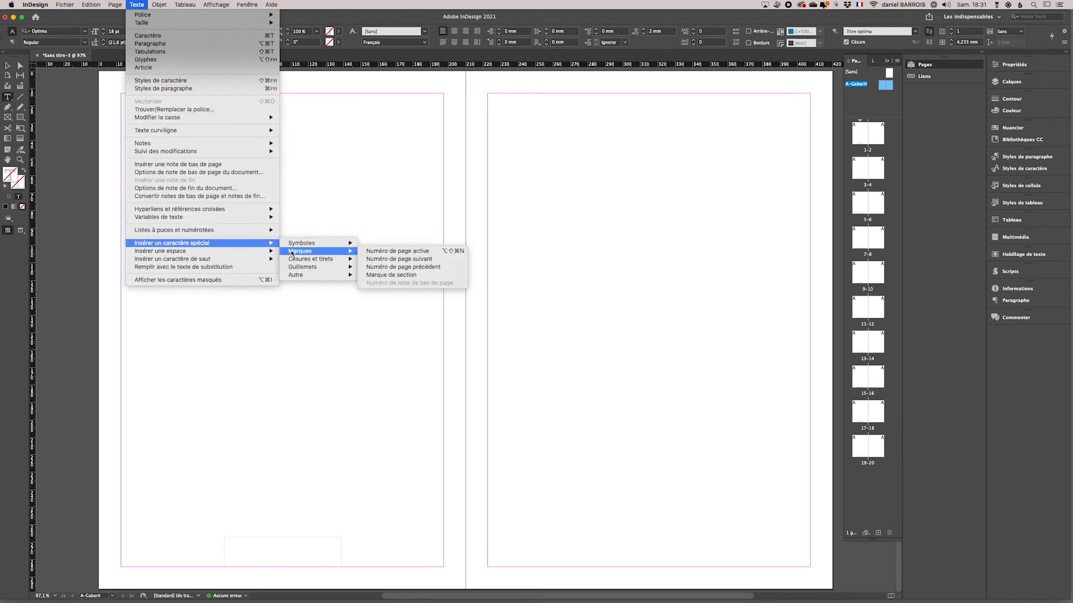
left_click(413, 251)
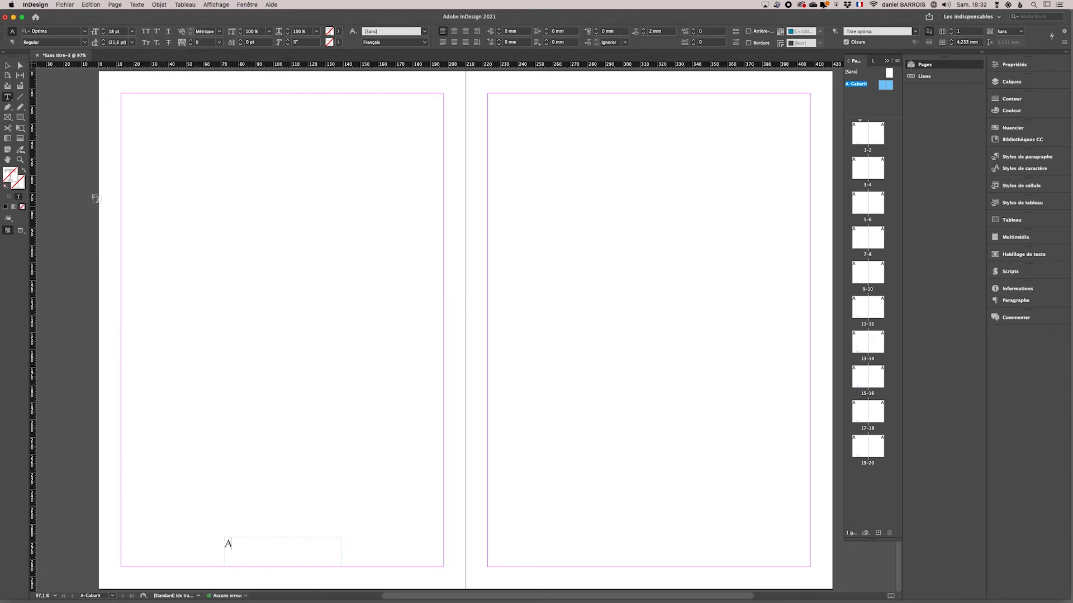
- Widen the page number frame to span both side margins, 184.6 mm wide, and centre its text
left_click(7, 66)
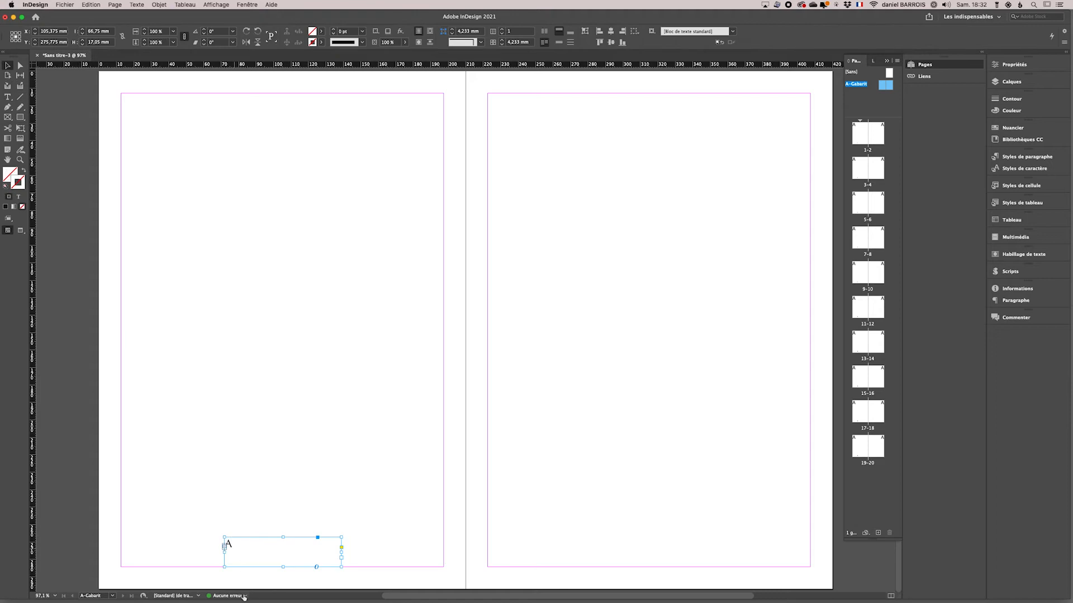
left_click_drag(224, 550, 121, 551)
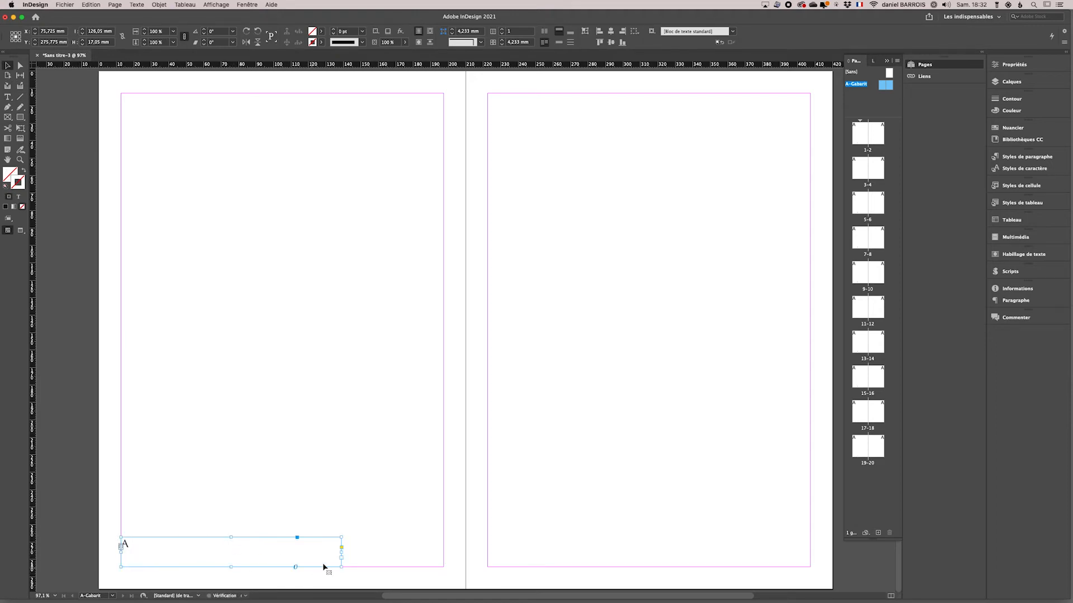
left_click(340, 552)
left_click_drag(340, 552, 443, 552)
left_click(8, 96)
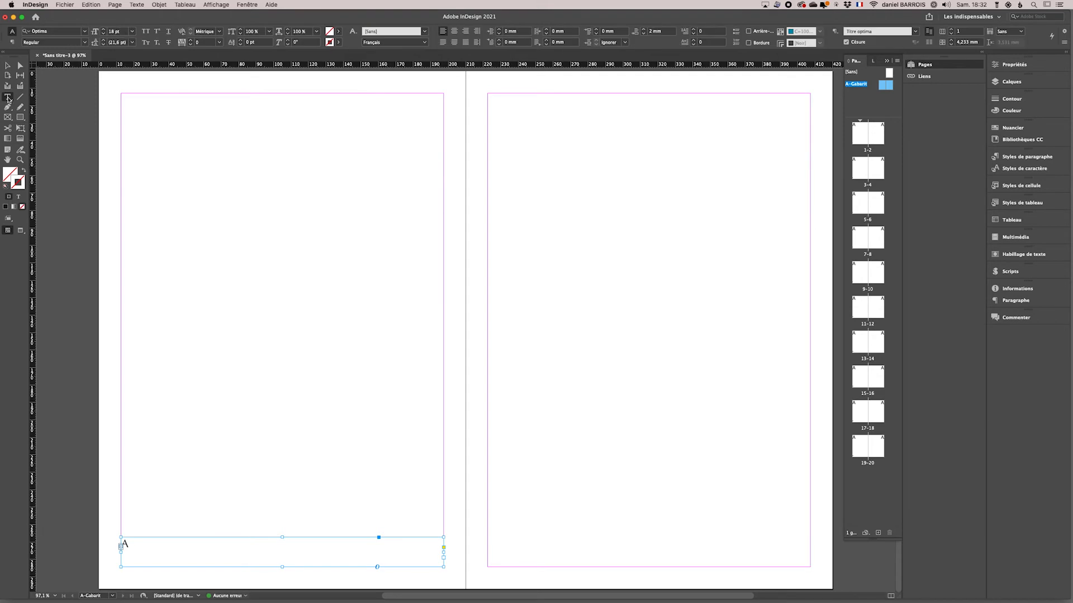
left_click(454, 32)
- Lower the frame's top edge to make it about 9 mm high, and duplicate it onto the master's right page
left_click(7, 66)
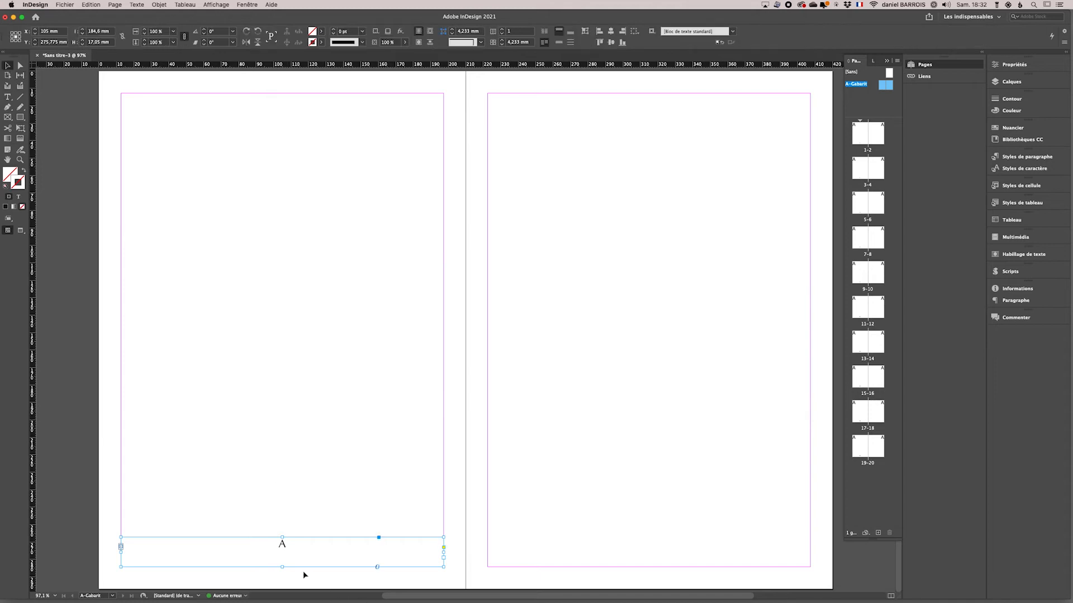
left_click_drag(282, 538, 282, 552)
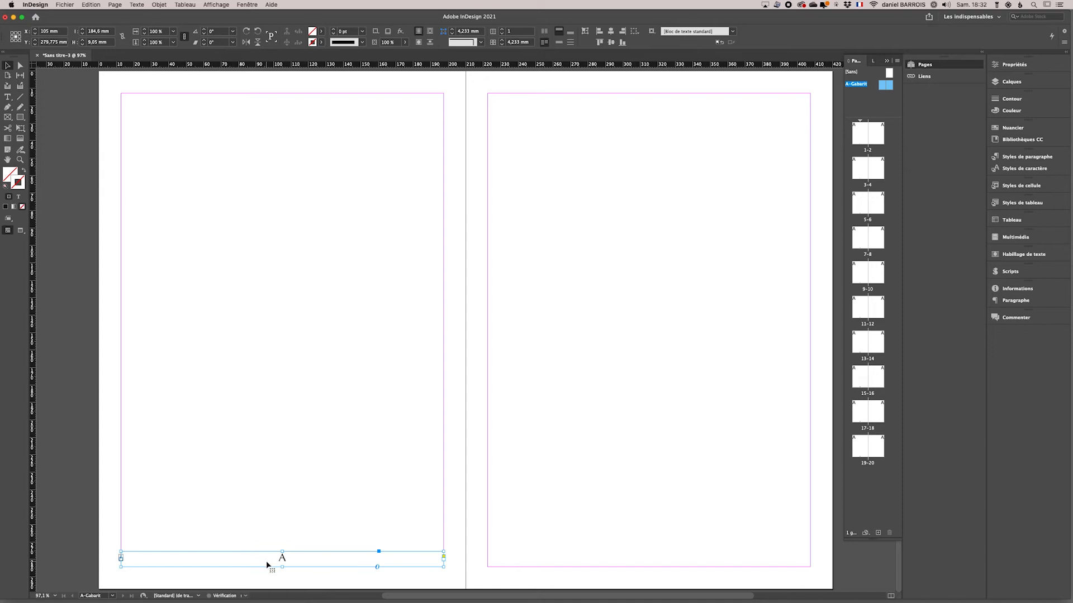
left_click_drag(235, 562, 602, 563)
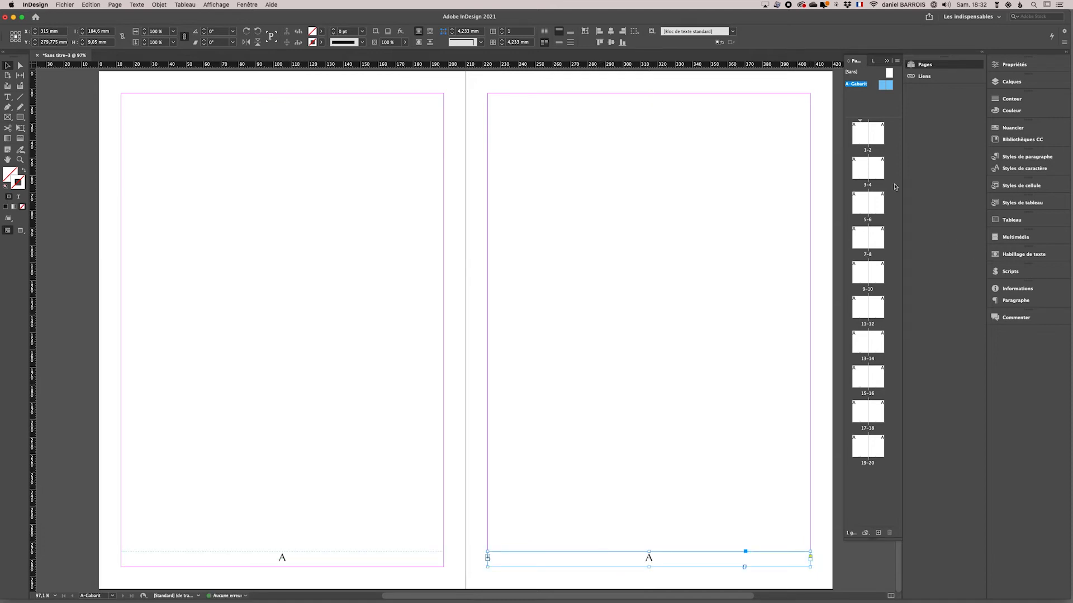
- Check the automatic page numbers on spreads 1-2 and 15-16, and return to page 1
double_click(868, 151)
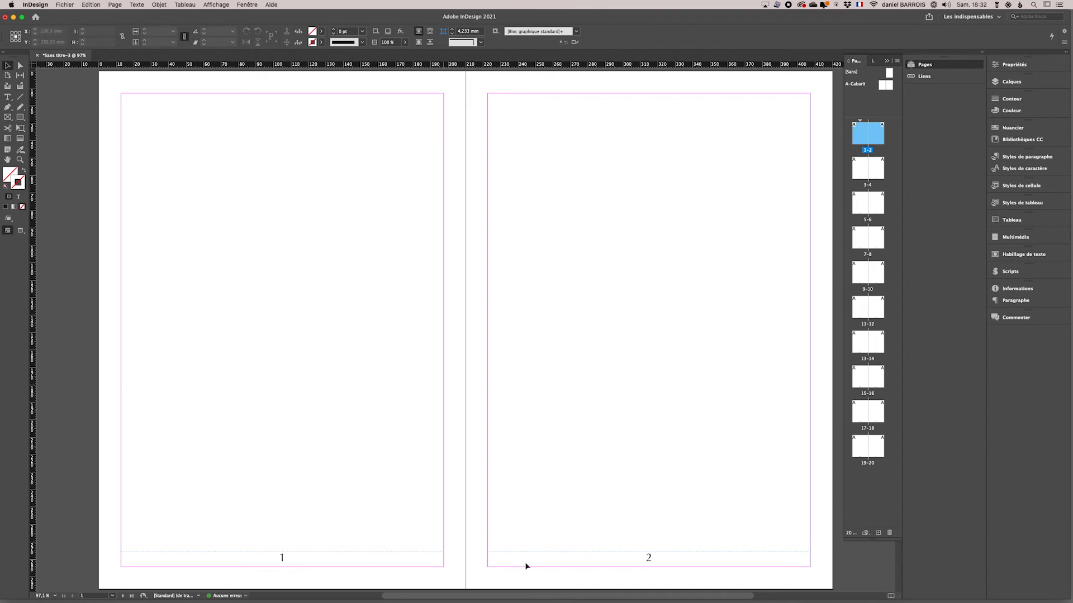
double_click(866, 386)
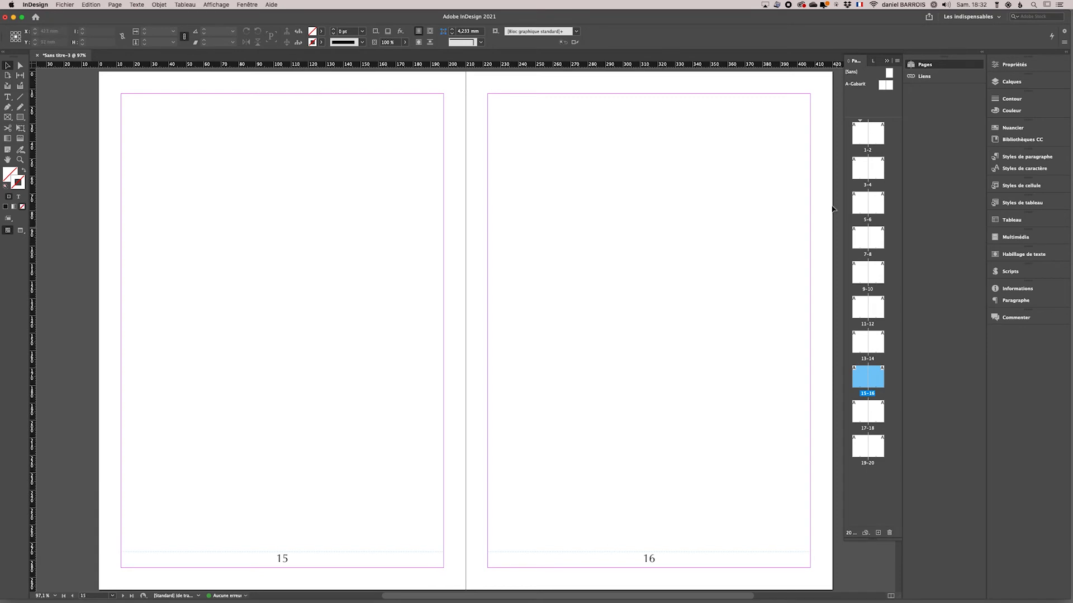
double_click(865, 130)
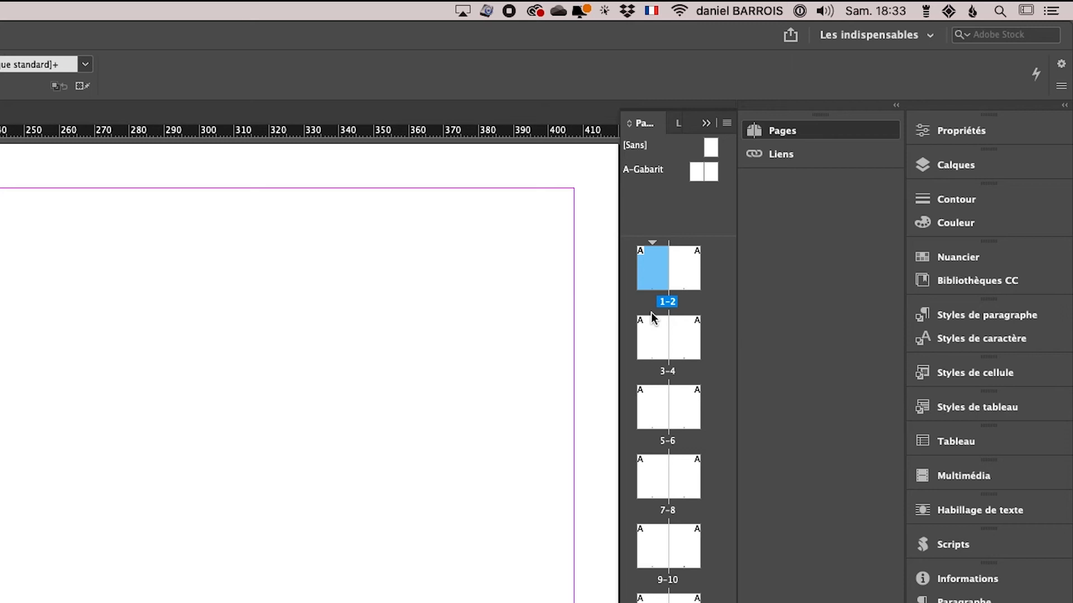
- Start a new section at page 3 with page numbering beginning at 1, accepting duplicate folios
left_click(727, 125)
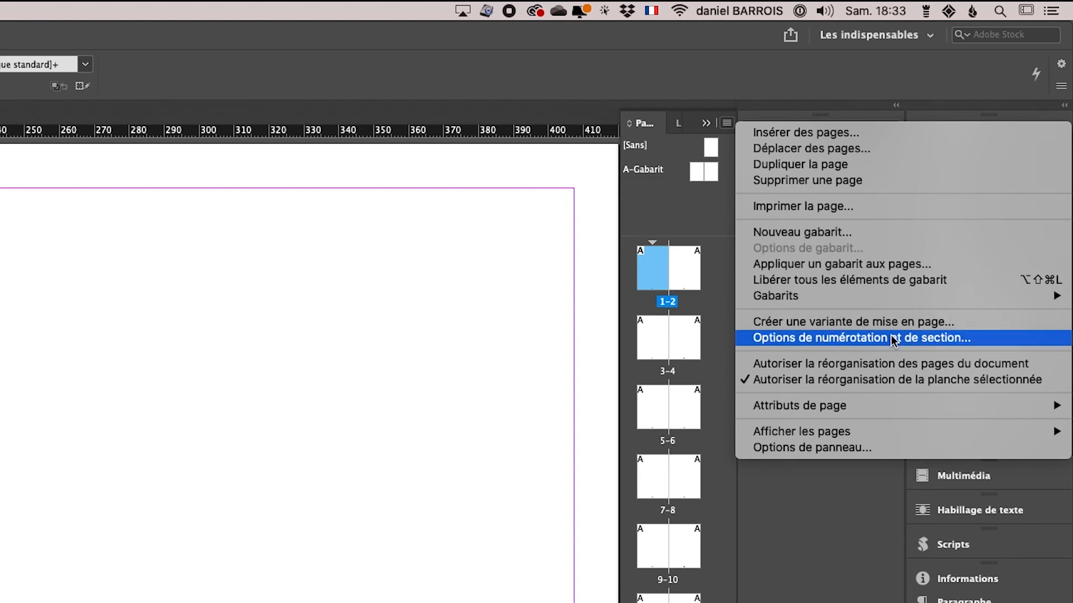
left_click(651, 340)
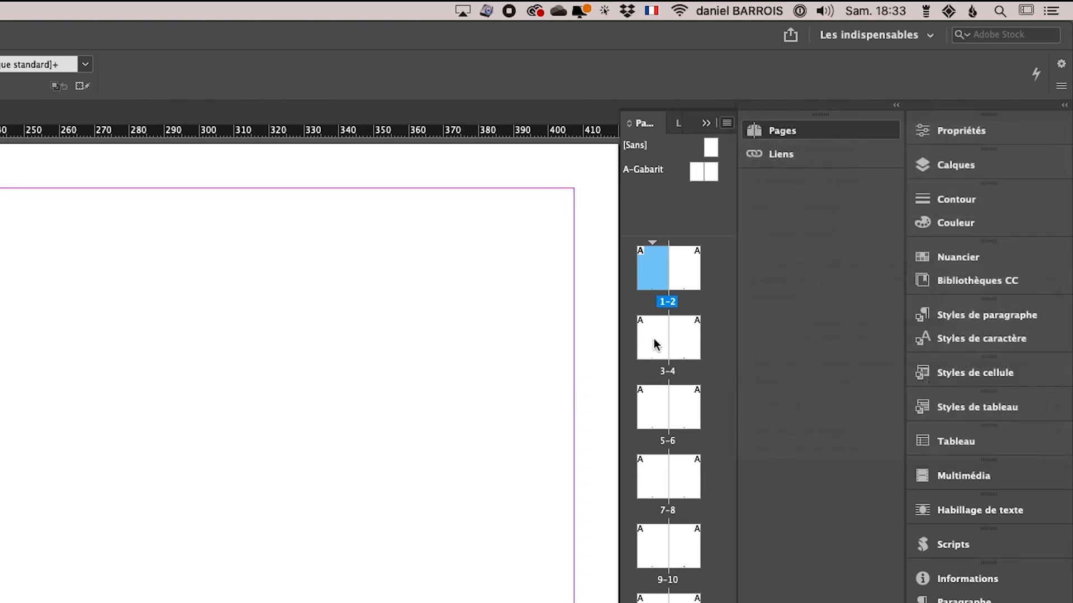
left_click(651, 339)
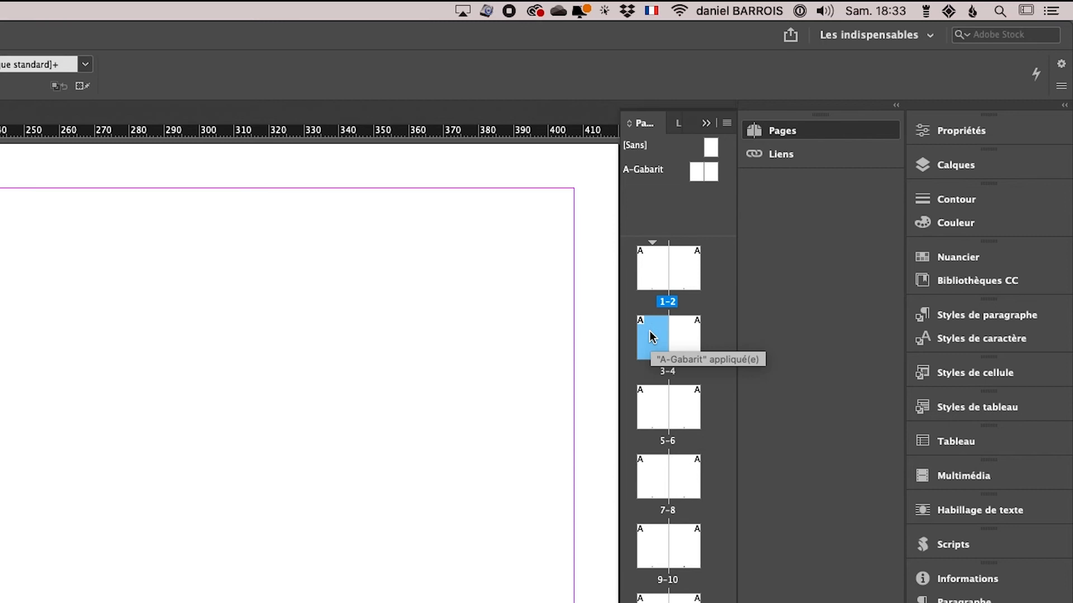
right_click(652, 338)
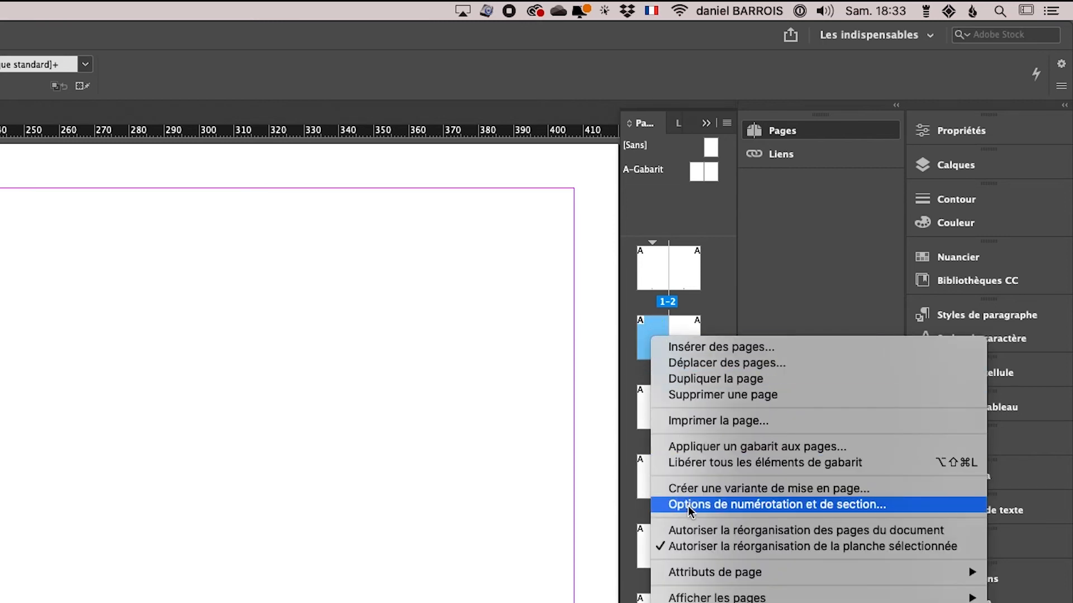
left_click(803, 505)
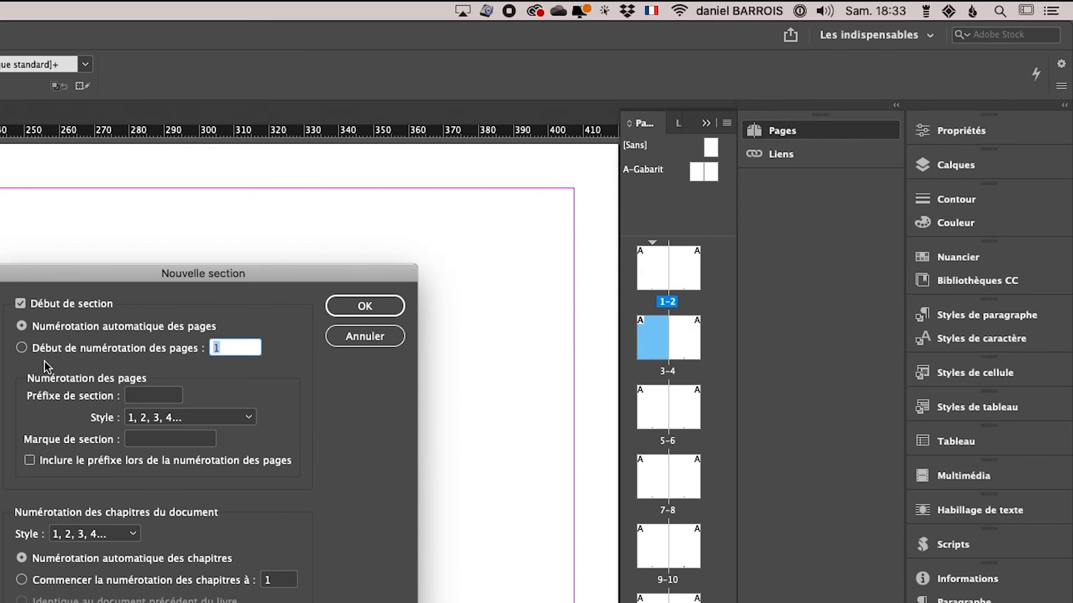
left_click(21, 347)
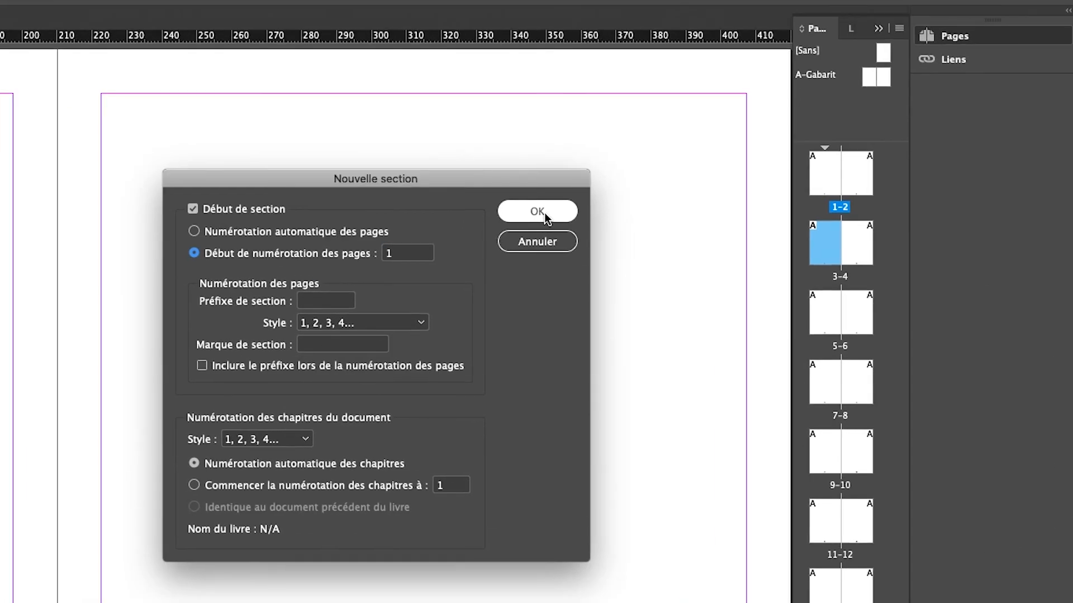
left_click(544, 212)
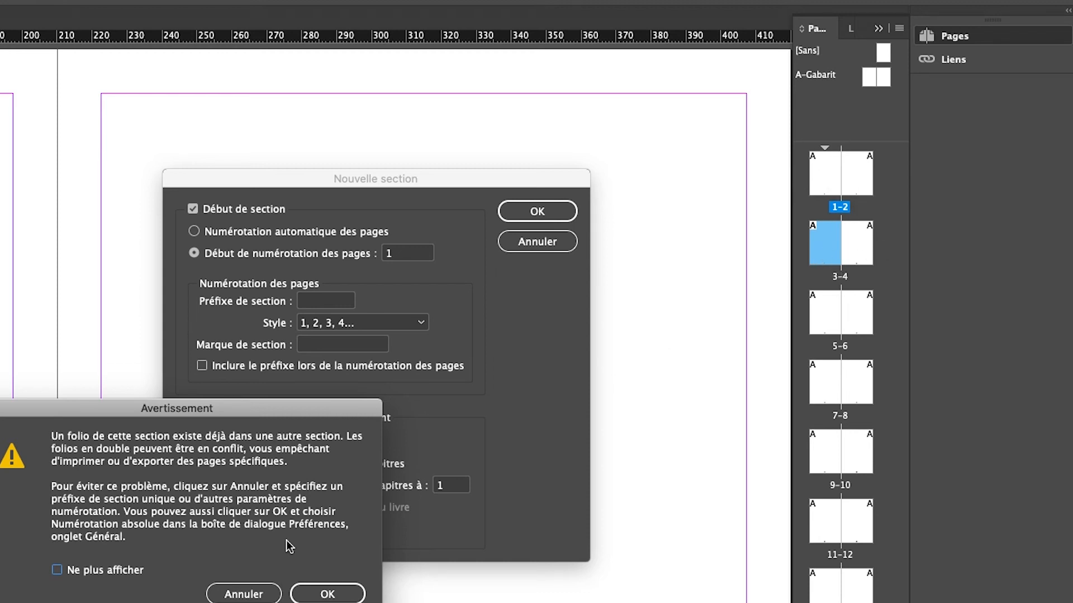
left_click(344, 594)
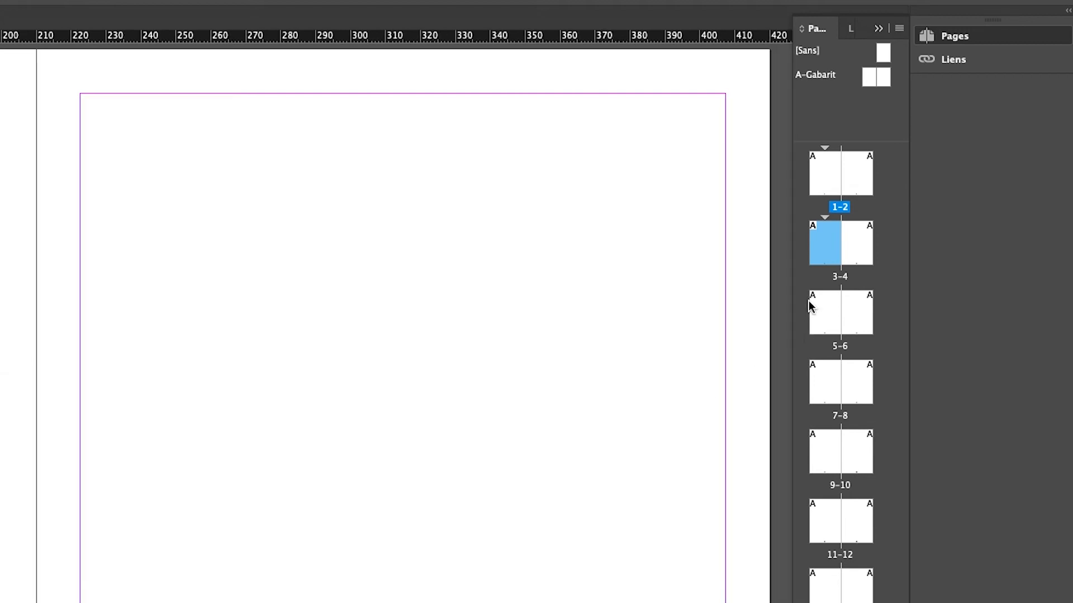
- Compare the page numbers printed on the first spread and on the spread that starts the new section
left_click(841, 207)
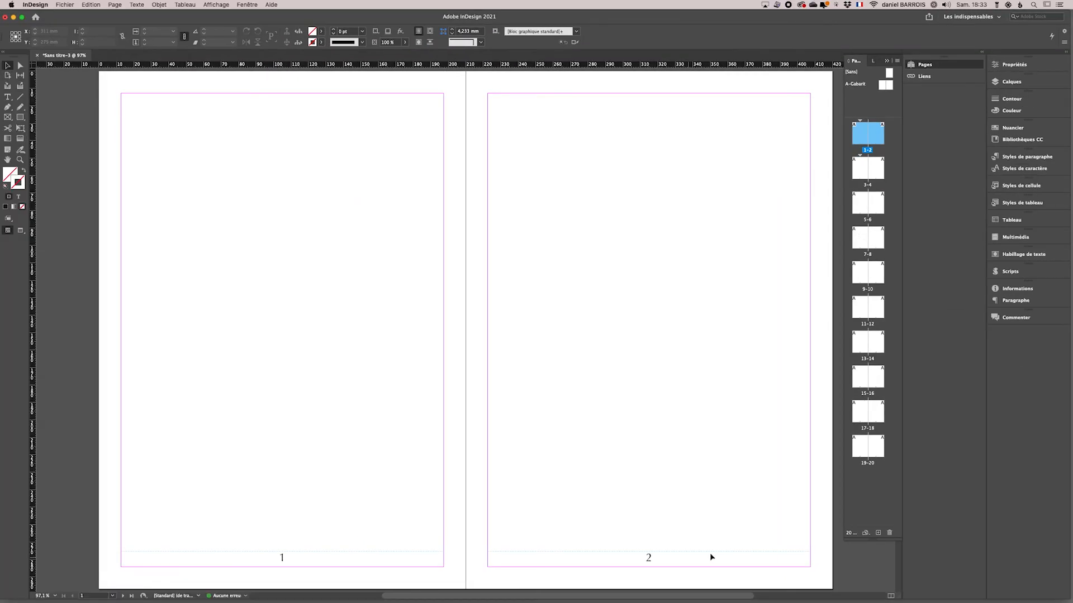
double_click(867, 185)
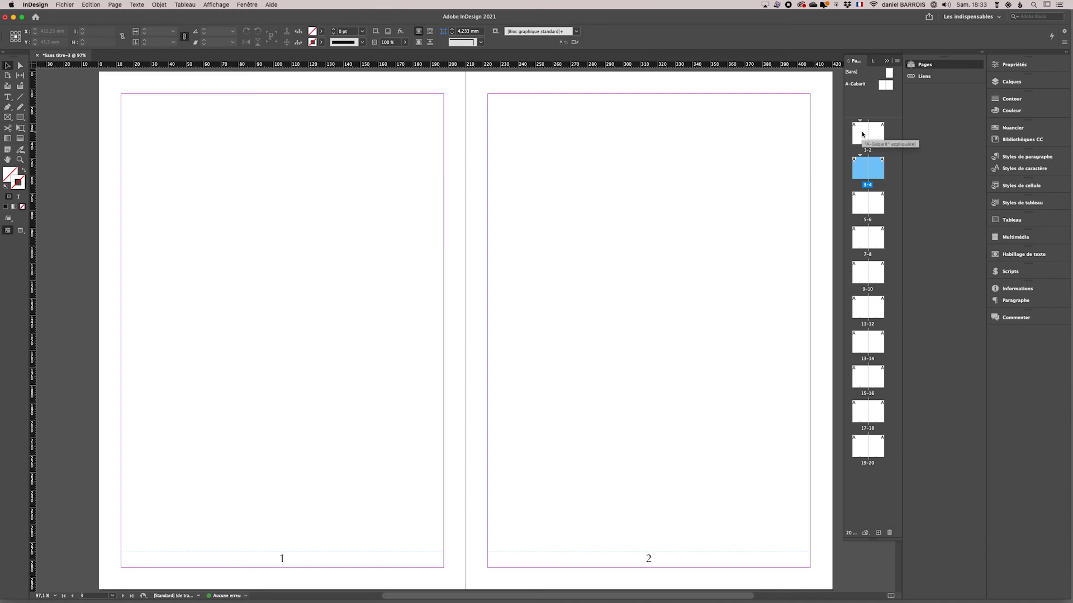
- Apply the [Sans] master to both pages of spread 1-2 so they carry no page number
left_click_drag(889, 75, 860, 133)
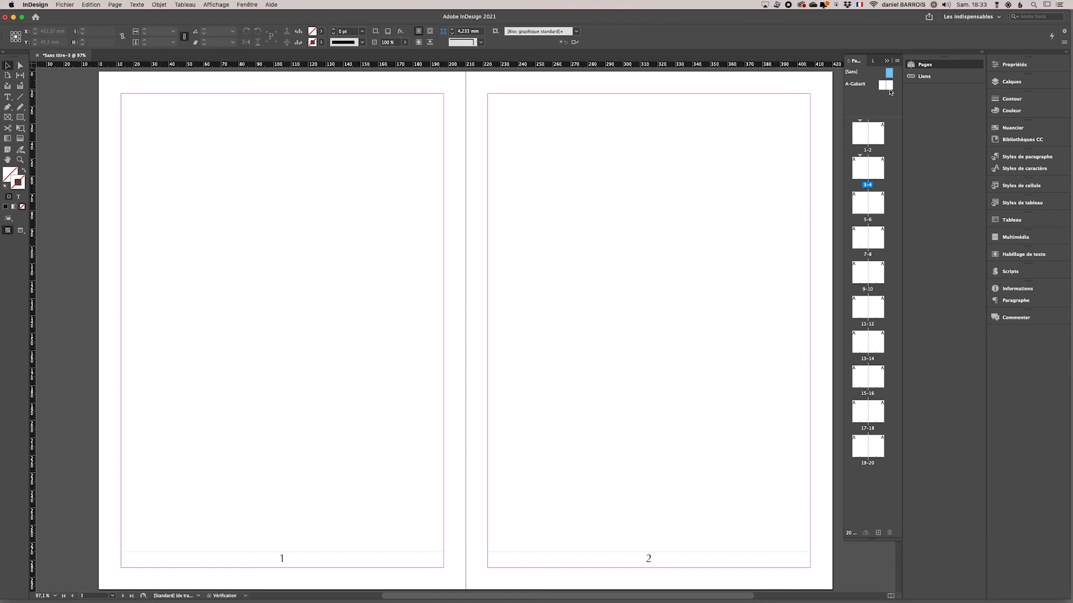
left_click_drag(885, 85, 844, 201)
left_click(869, 132, "alt")
- Check the page footers on spreads 1-2, 3-4 and 15-16 for printed page numbers
left_click(866, 150)
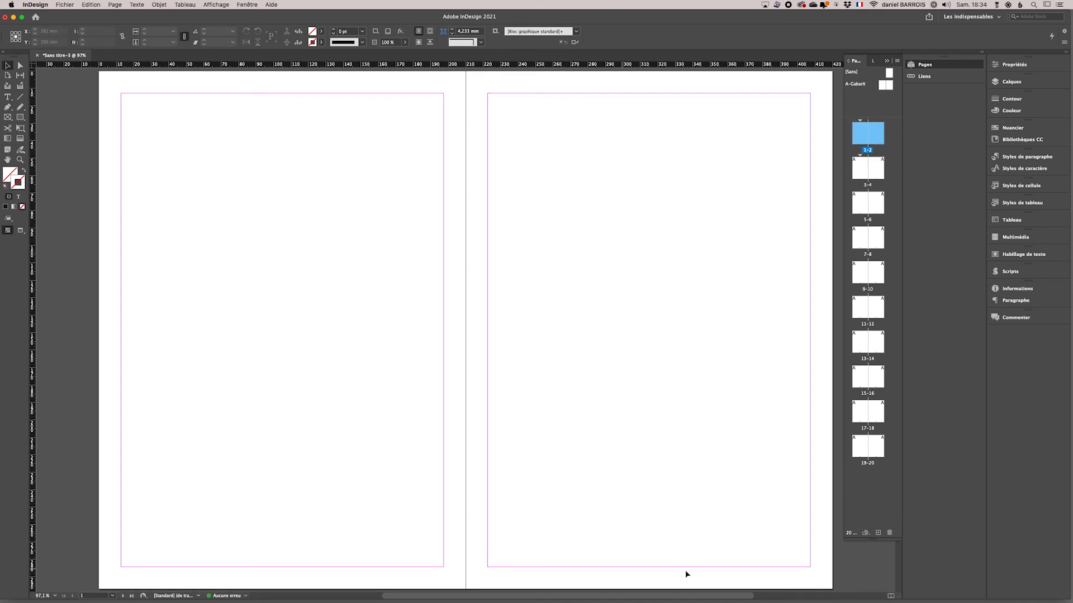
left_click(868, 186)
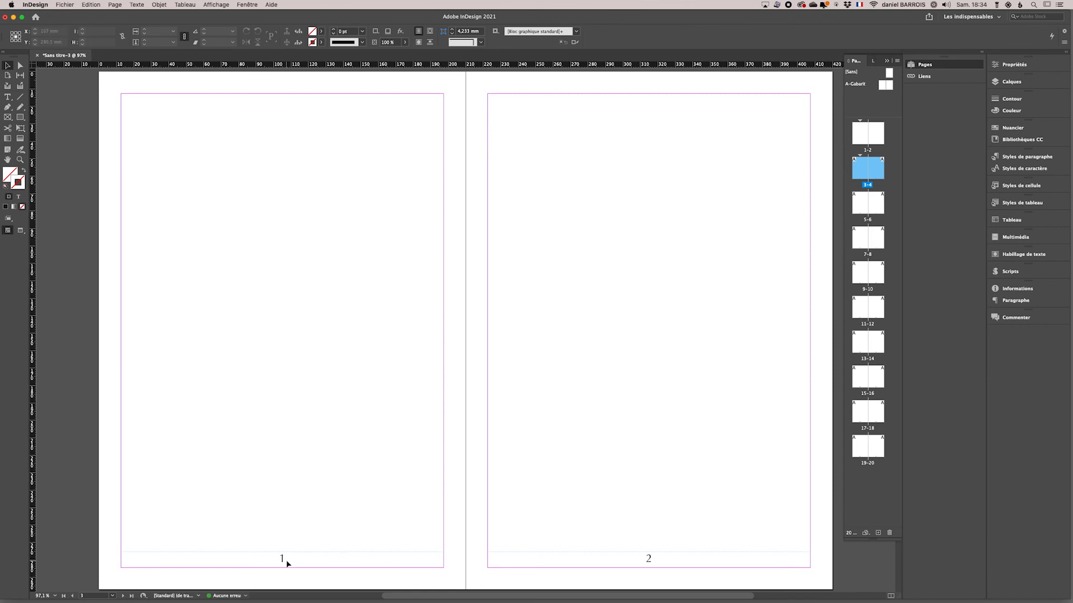
key("alt+Page_Up")
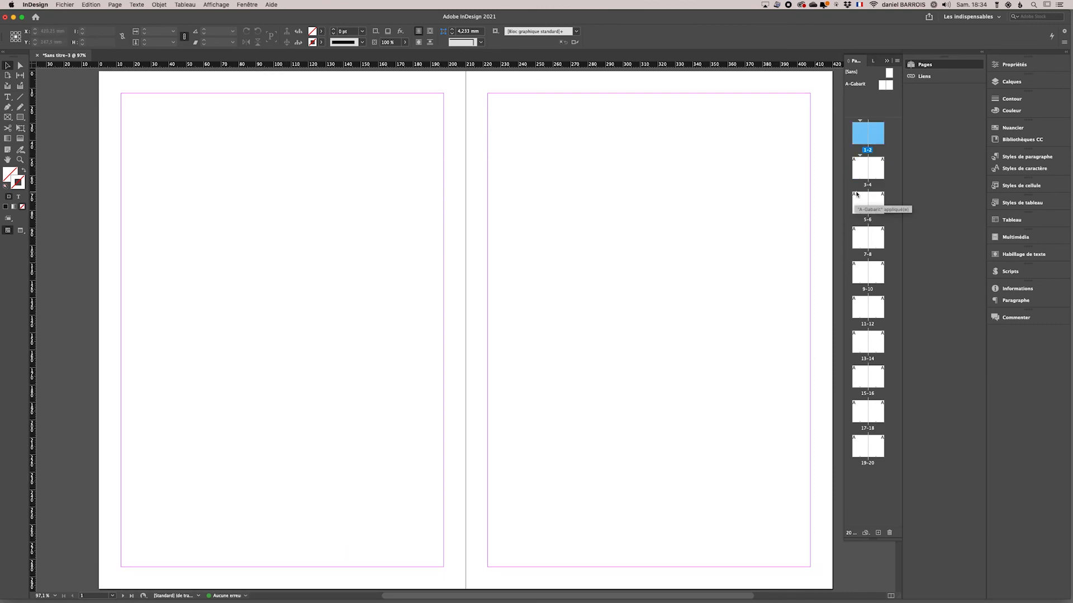
double_click(867, 396)
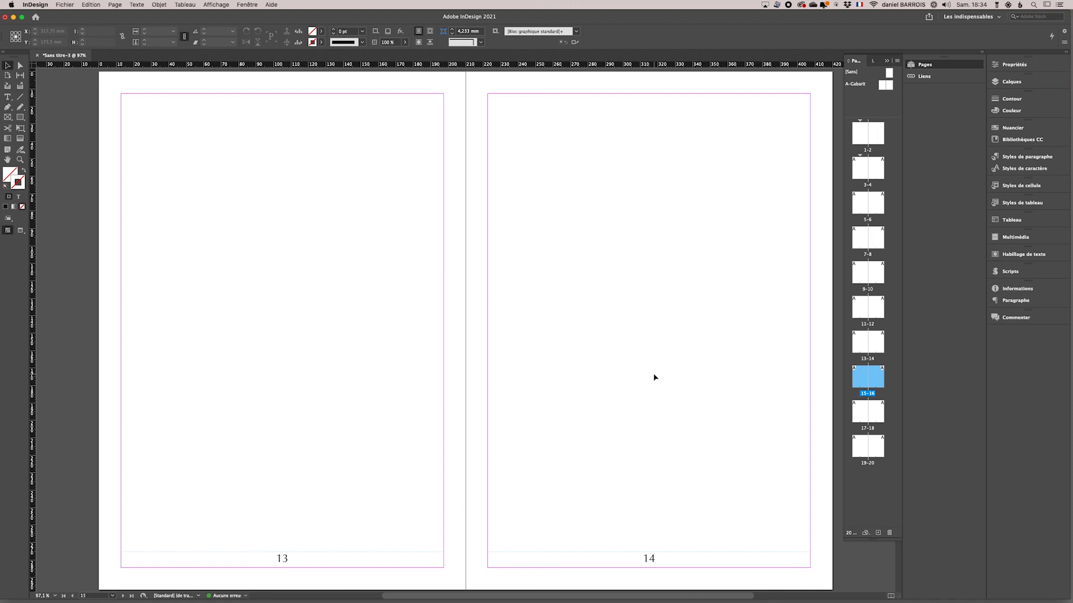
scroll(810, 251, "up", 2)
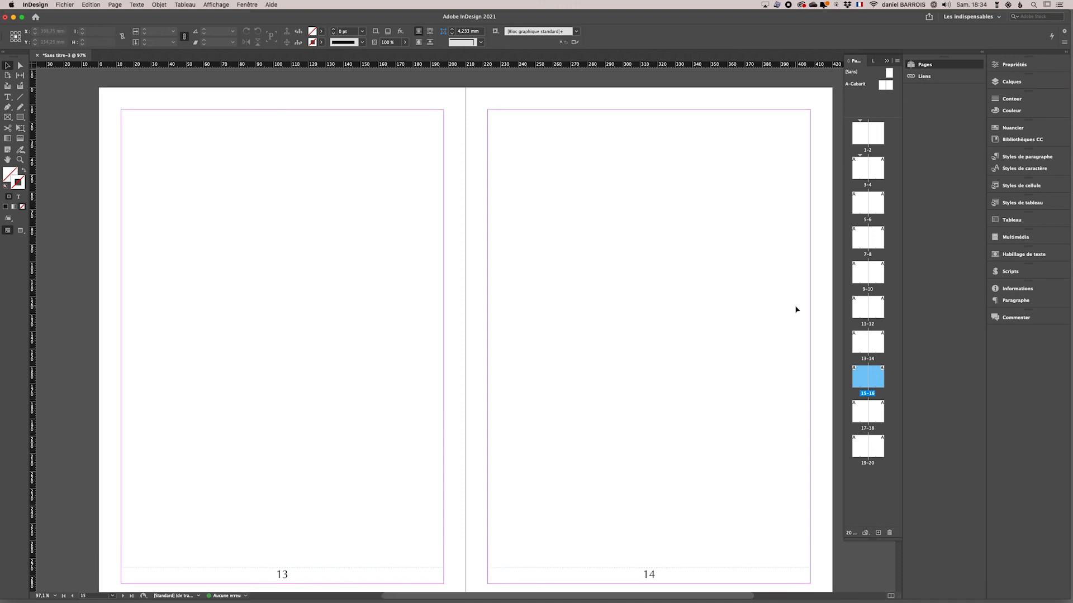
scroll(783, 374, "down", 2)
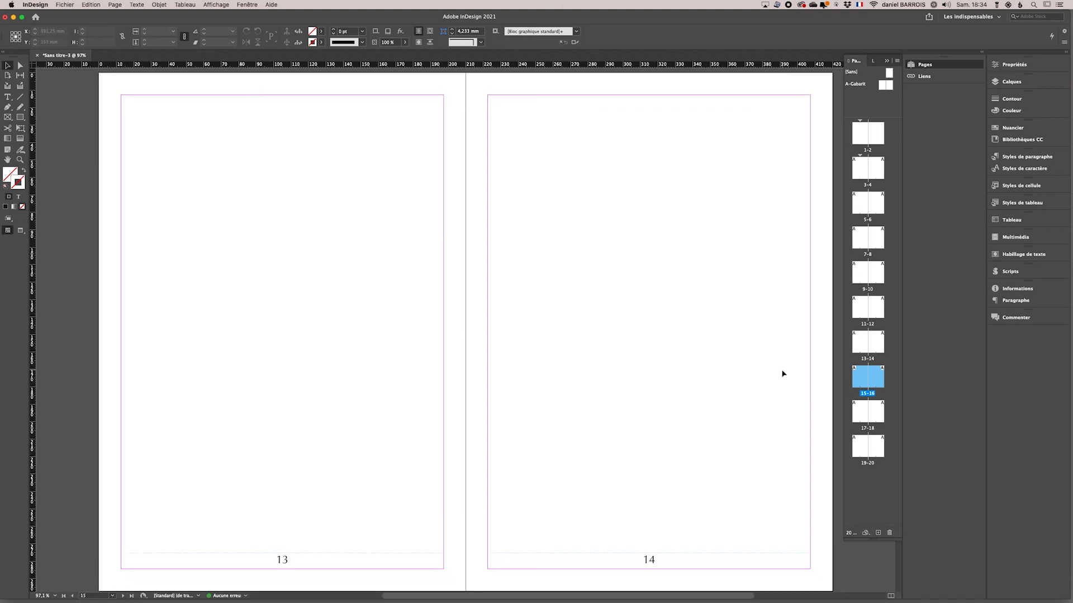
left_click(897, 61)
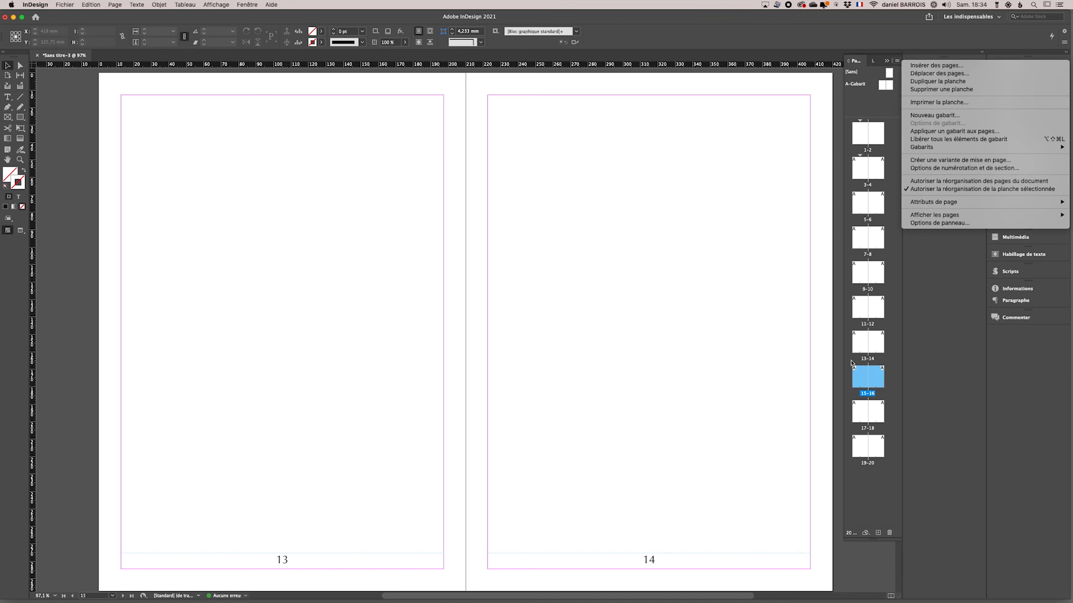
left_click(760, 382)
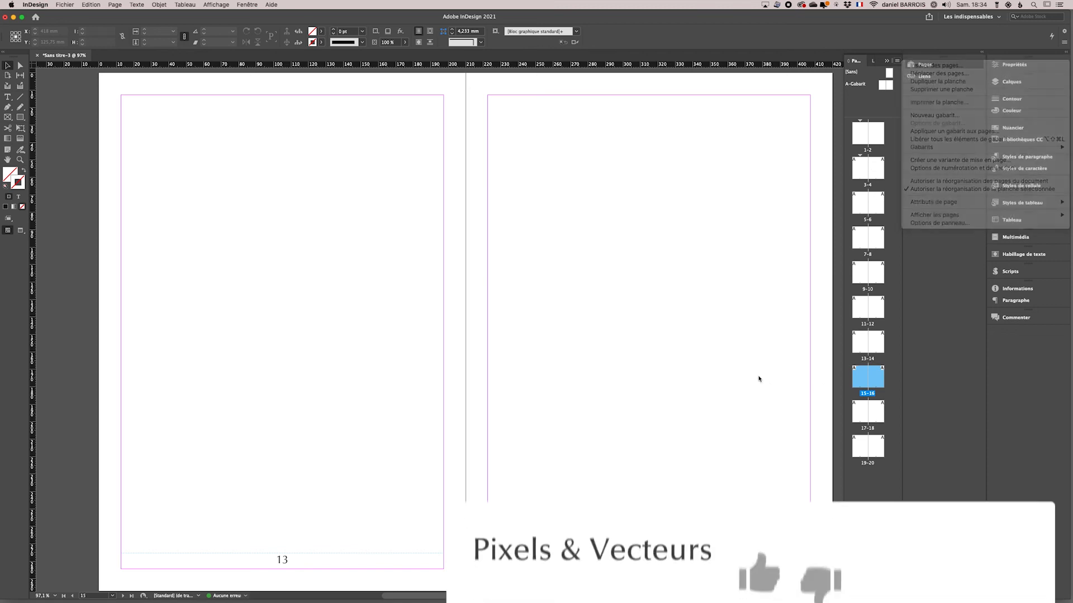